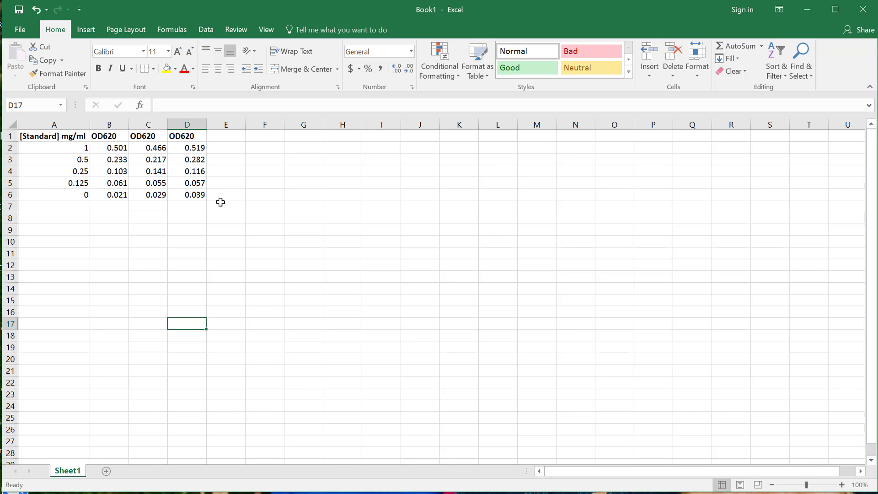
Add an Average heading in E1 and fill =AVERAGE(B2:D2) down through E6
{"action": "left_click", "coordinate": [223, 142]}
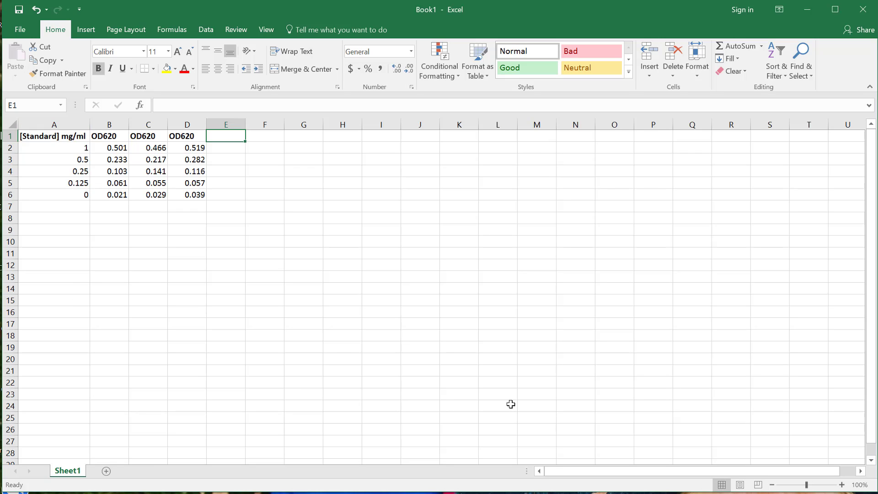
{"action": "type", "text": "Average"}
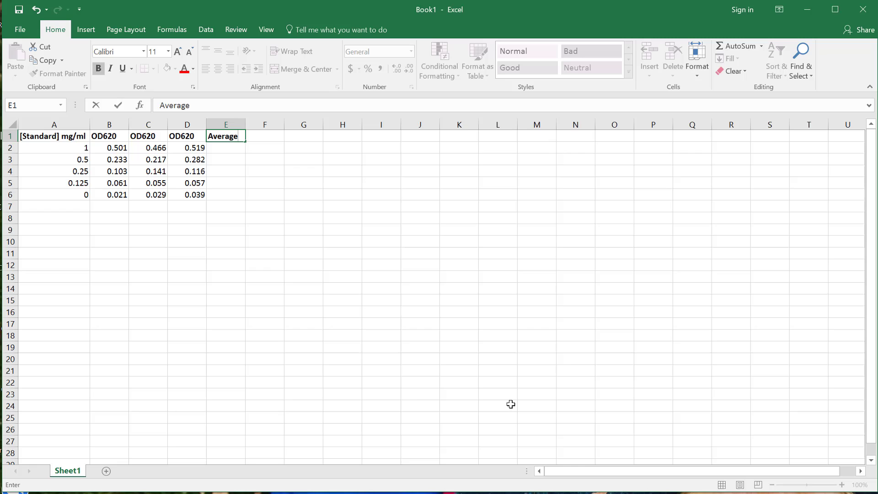
{"action": "key", "text": "Return"}
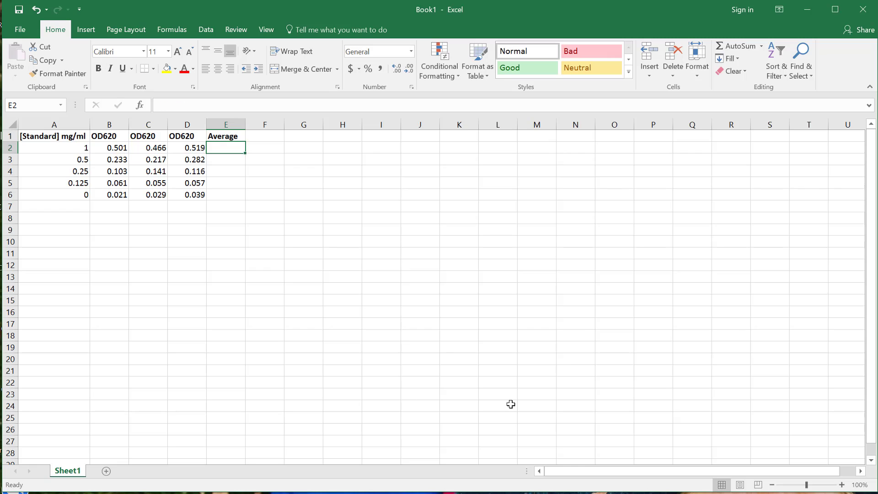
{"action": "type", "text": "=averag"}
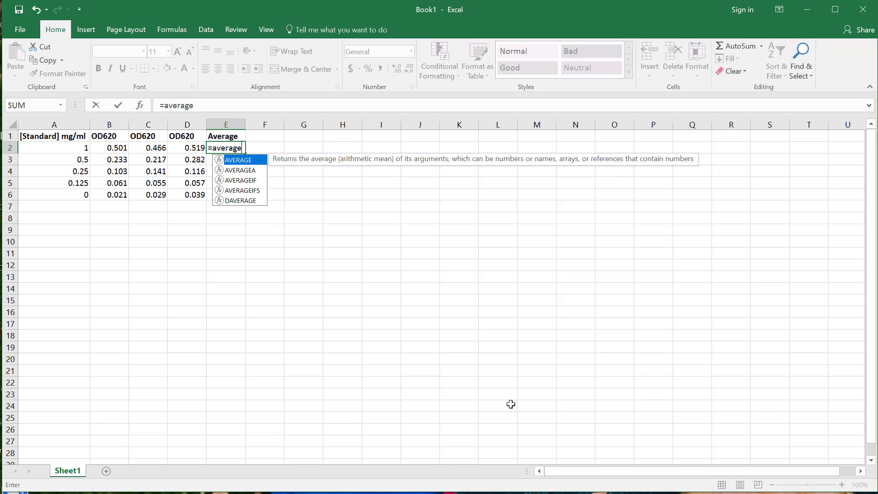
{"action": "type", "text": "e("}
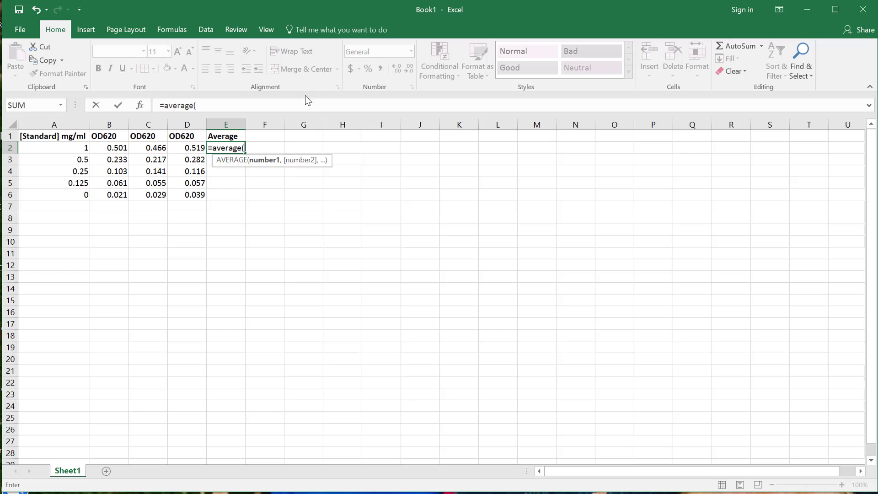
{"action": "left_click_drag", "start_coordinate": [120, 147], "coordinate": [188, 149]}
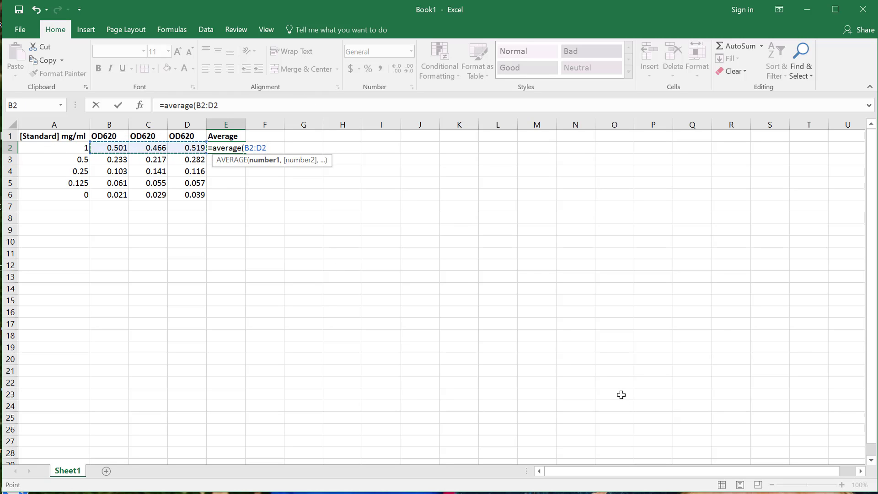
{"action": "key", "text": "Return"}
{"action": "left_click", "coordinate": [231, 149]}
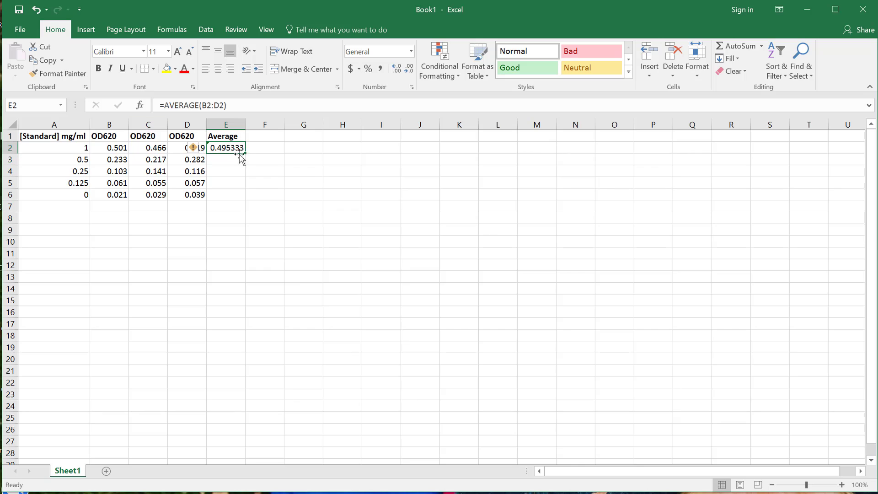
{"action": "left_click_drag", "start_coordinate": [246, 154], "coordinate": [237, 199]}
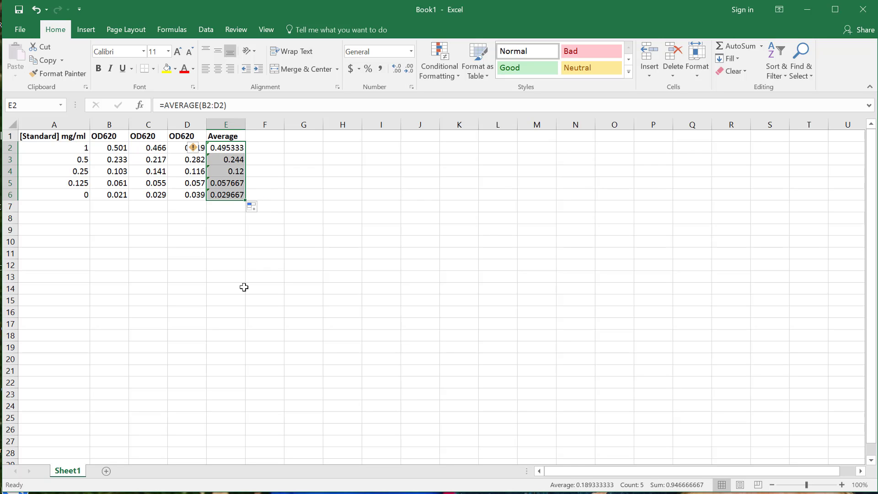
Format the averages in E2:E6 as numbers with 3 decimal places
{"action": "right_click", "coordinate": [237, 167]}
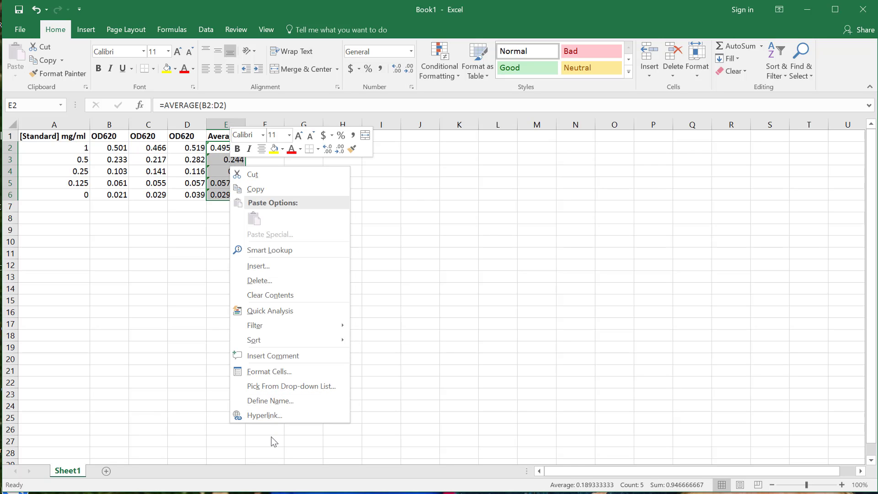
{"action": "key", "text": "Escape"}
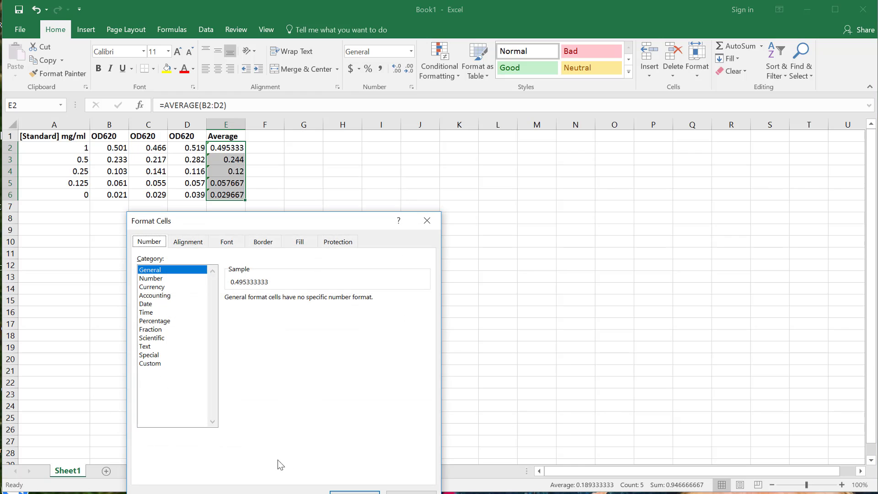
{"action": "left_click", "coordinate": [144, 279]}
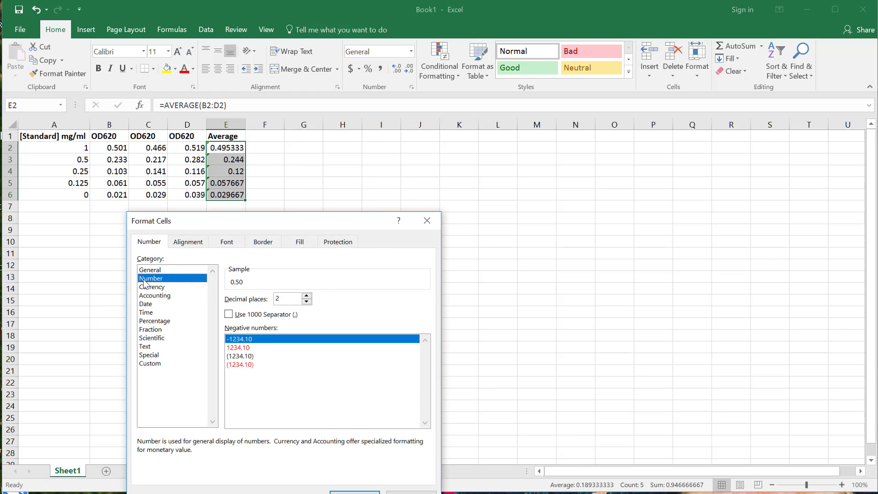
{"action": "left_click", "coordinate": [307, 296]}
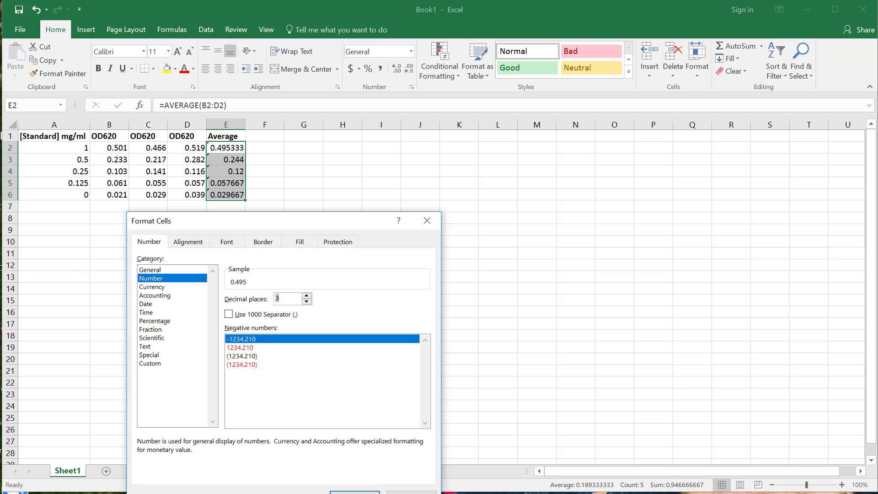
{"action": "left_click", "coordinate": [355, 492]}
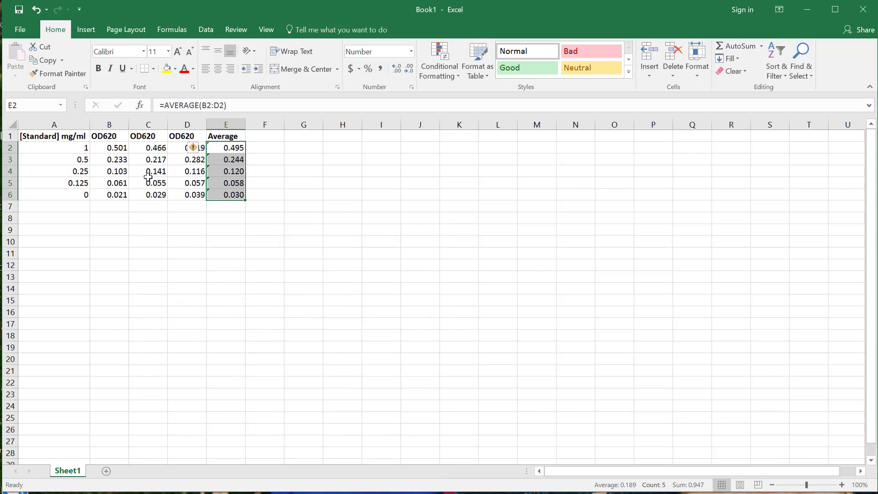
{"action": "left_click", "coordinate": [237, 312]}
{"action": "left_click", "coordinate": [262, 136]}
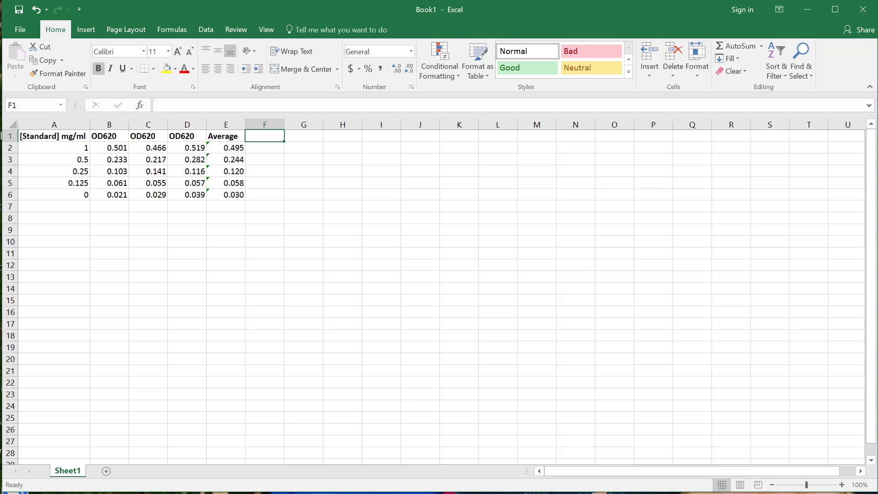
Enter the heading STDEV in F1 next to the Average column
{"action": "type", "text": "STDEV"}
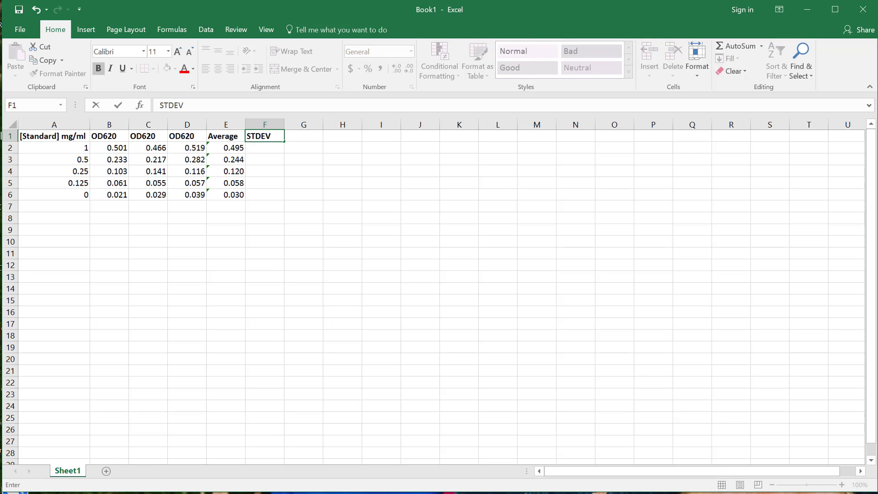
{"action": "key", "text": "Return"}
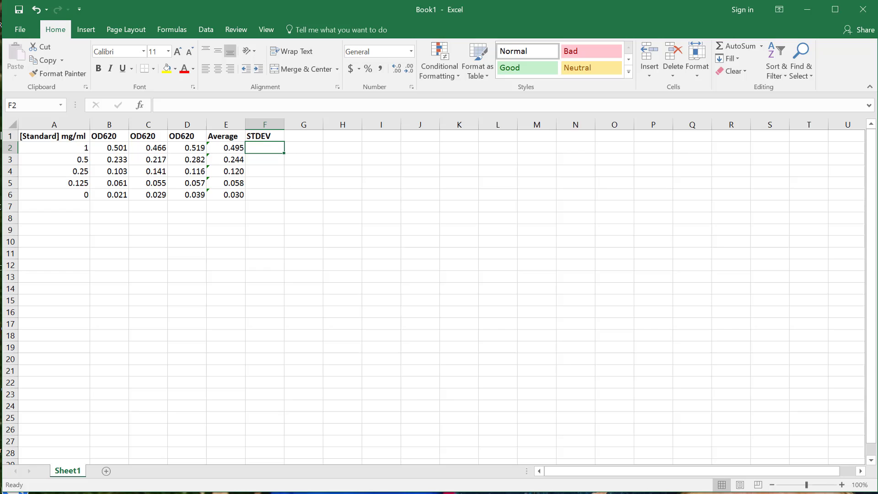
Enter =STDEV.P(B2:D2) in F2 and fill it down through F6
{"action": "type", "text": "="}
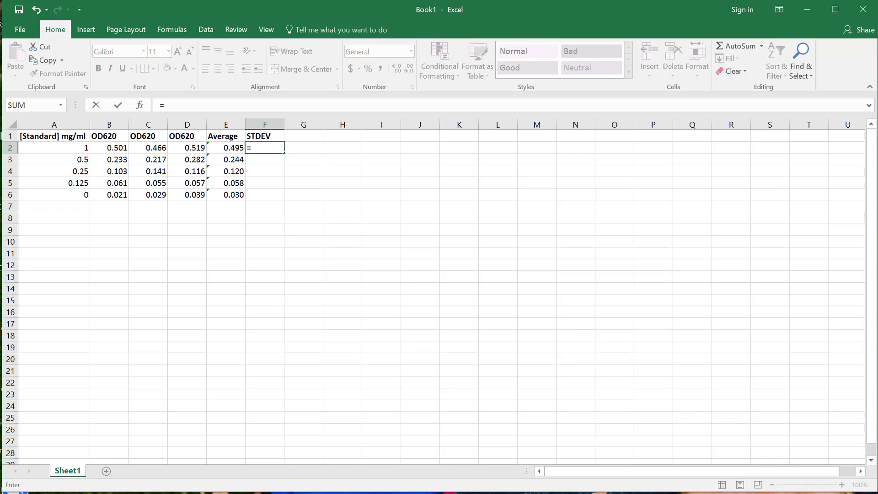
{"action": "type", "text": "stdev"}
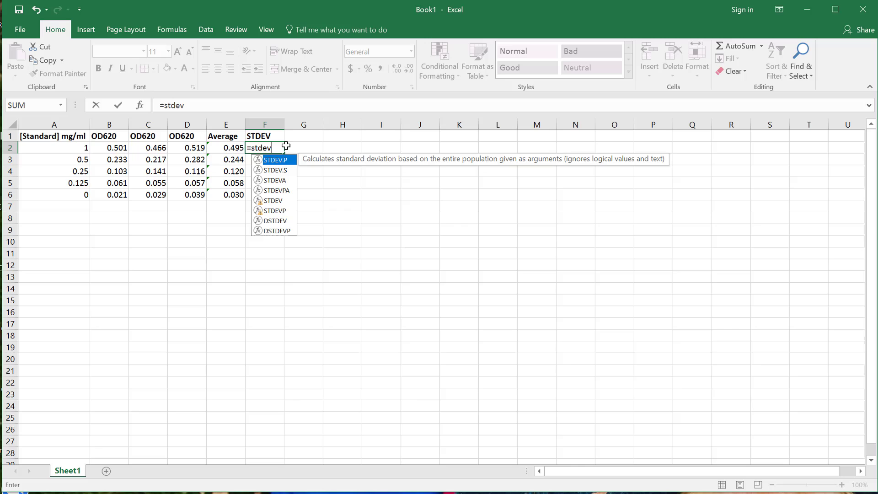
{"action": "type", "text": ".p"}
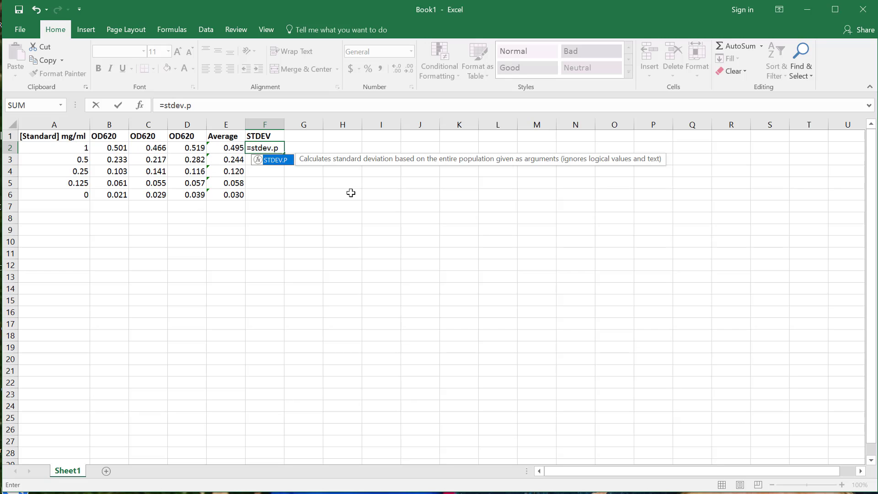
{"action": "type", "text": "("}
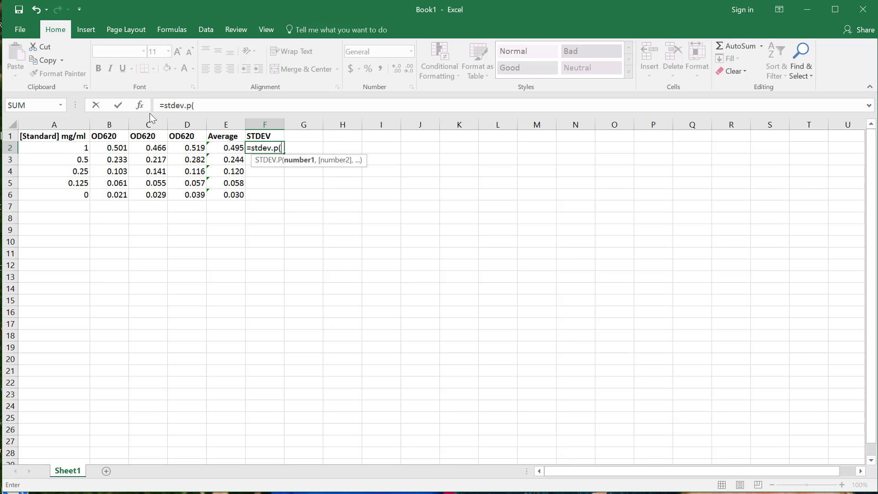
{"action": "left_click_drag", "start_coordinate": [118, 148], "coordinate": [198, 148]}
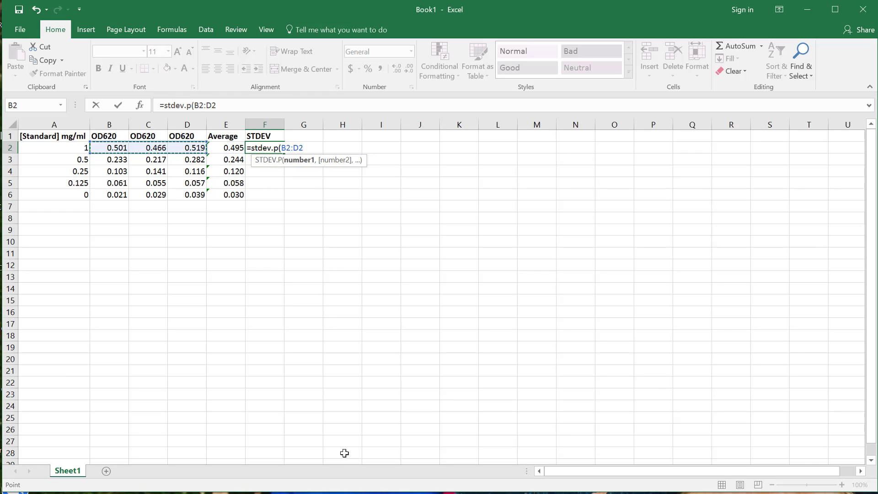
{"action": "key", "text": "Return"}
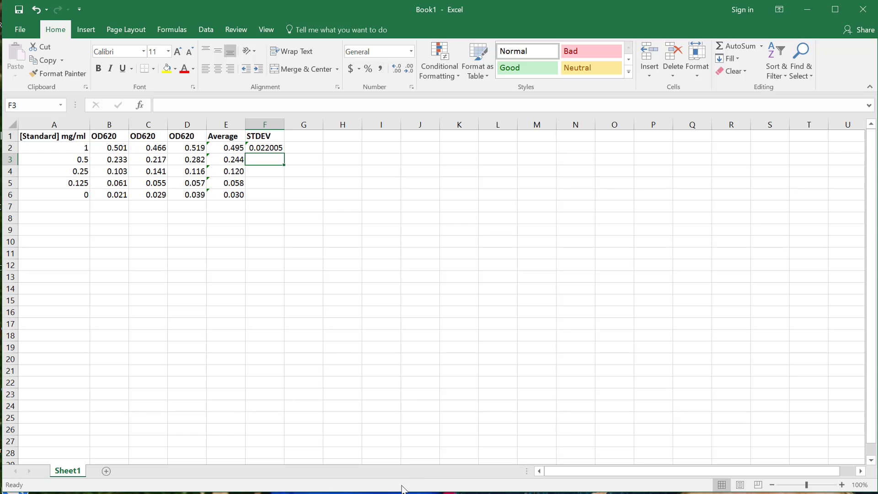
{"action": "left_click", "coordinate": [282, 147]}
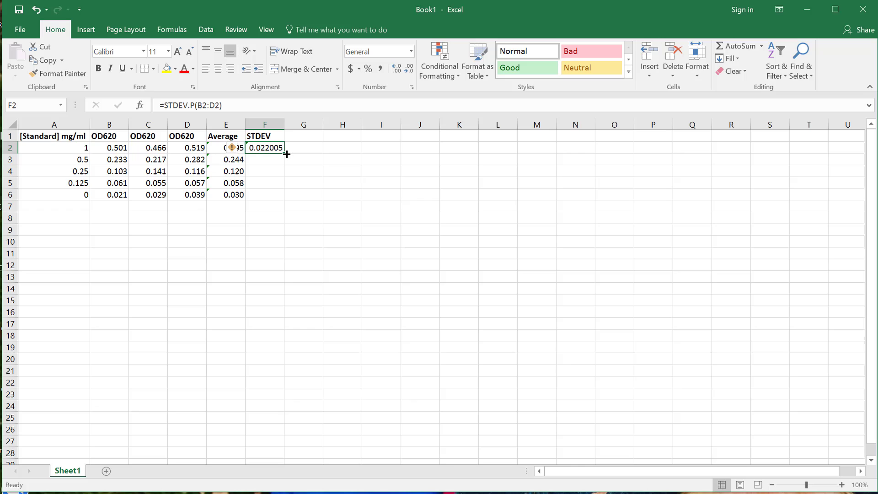
{"action": "left_click_drag", "start_coordinate": [284, 154], "coordinate": [285, 201]}
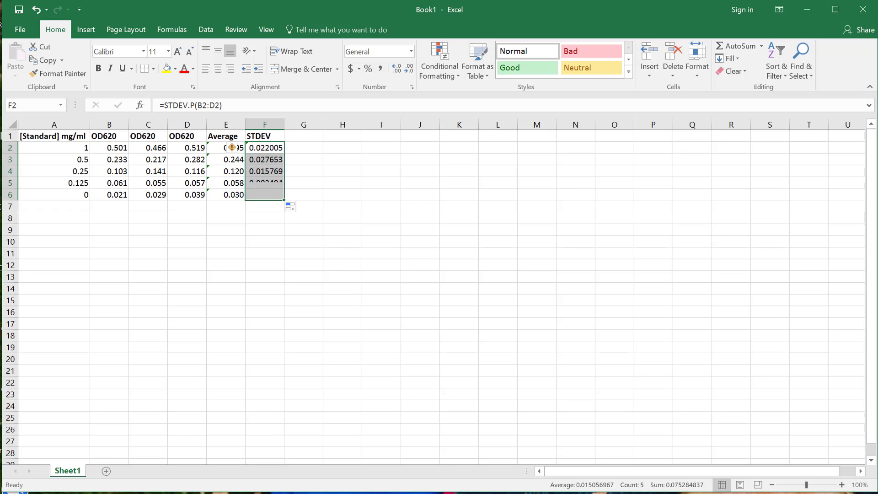
Format the STDEV values in F2:F6 as numbers with 3 decimal places
{"action": "right_click", "coordinate": [278, 146]}
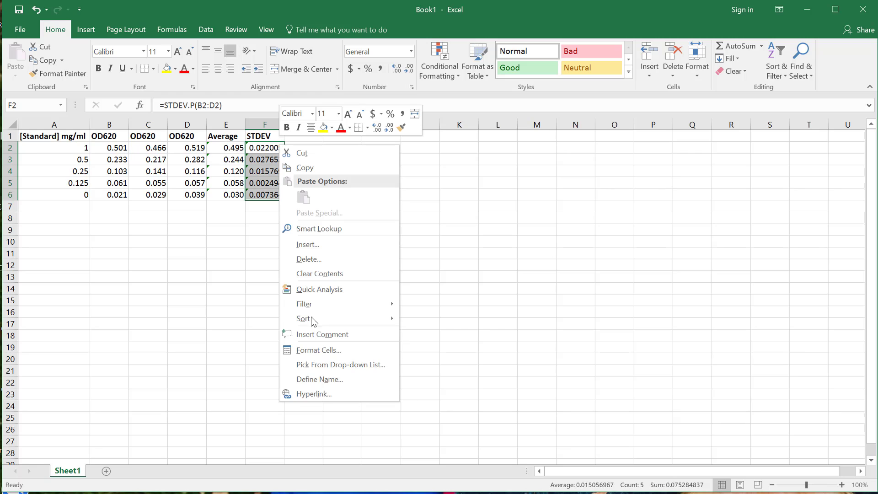
{"action": "left_click", "coordinate": [346, 349]}
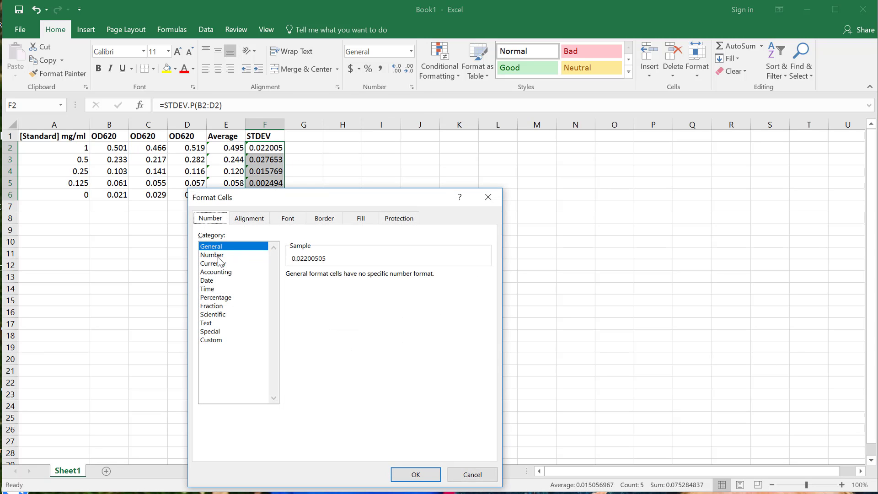
{"action": "left_click", "coordinate": [219, 255]}
{"action": "left_click", "coordinate": [367, 272]}
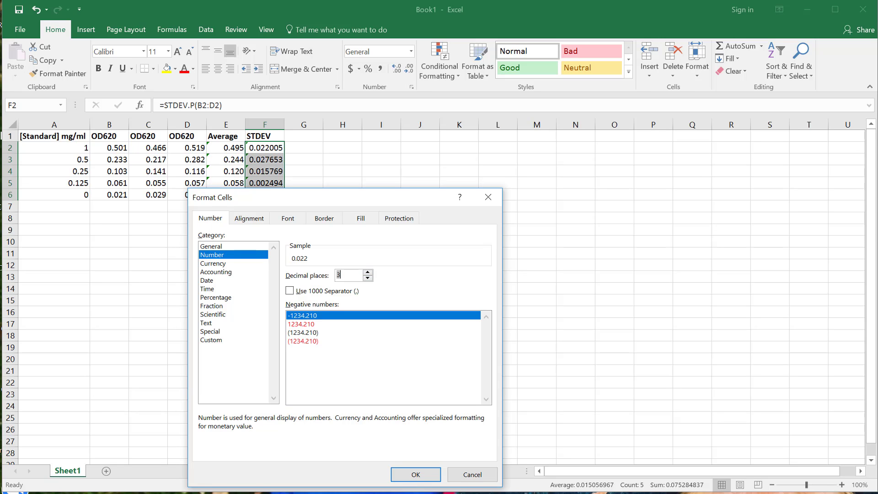
{"action": "left_click", "coordinate": [416, 474]}
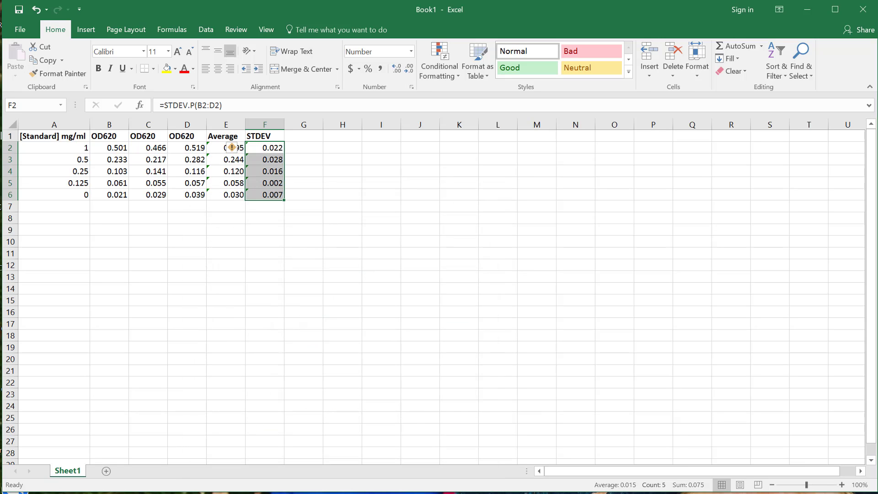
{"action": "left_click", "coordinate": [282, 256]}
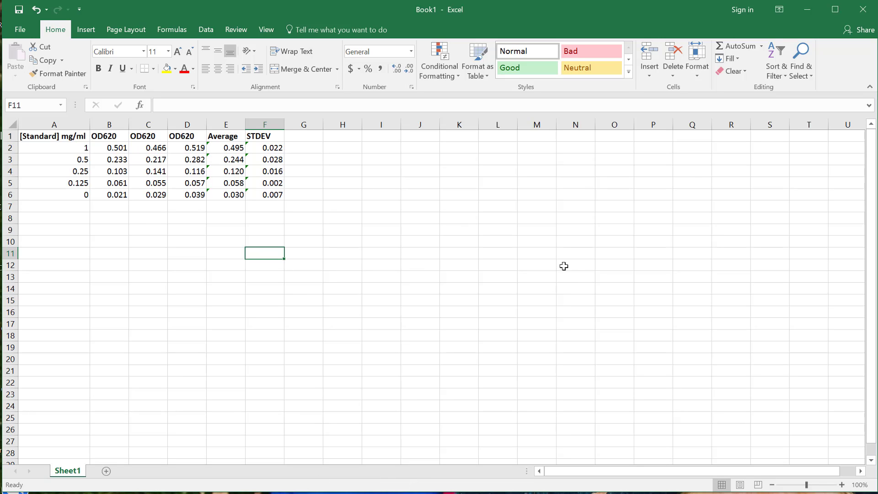
Select concentrations A2:A6 with averages E2:E6 and insert a markers-only scatter chart
{"action": "left_click_drag", "start_coordinate": [64, 148], "coordinate": [64, 195]}
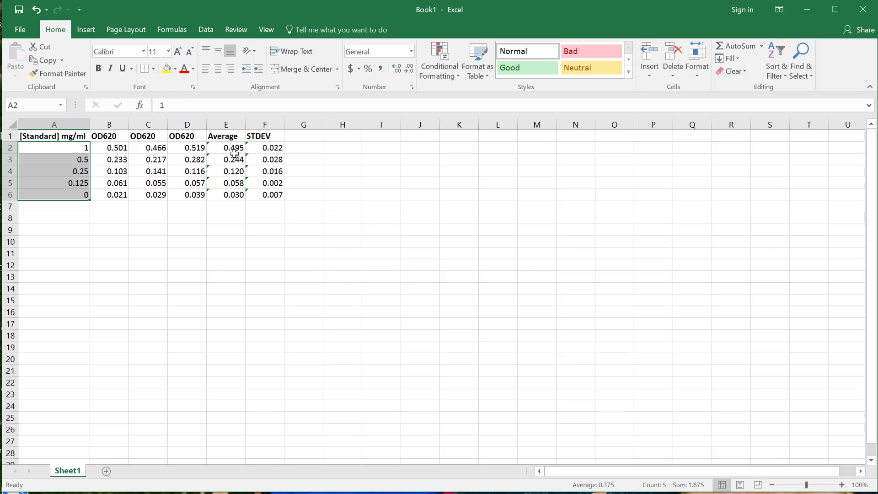
{"action": "left_click_drag", "start_coordinate": [232, 147], "coordinate": [240, 202], "text": "ctrl"}
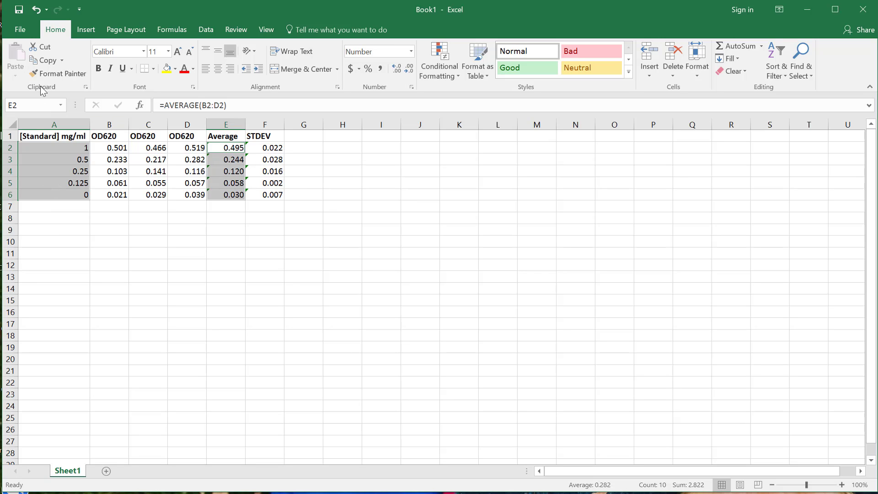
{"action": "left_click", "coordinate": [86, 30]}
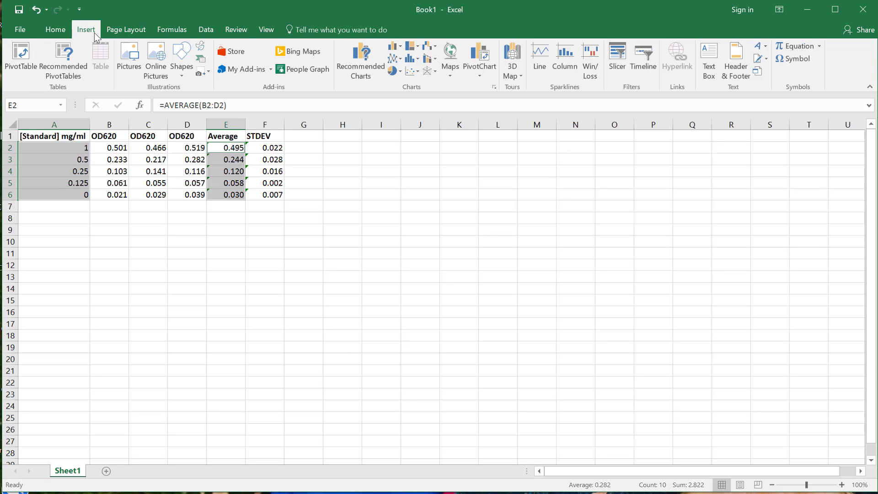
{"action": "left_click", "coordinate": [417, 72]}
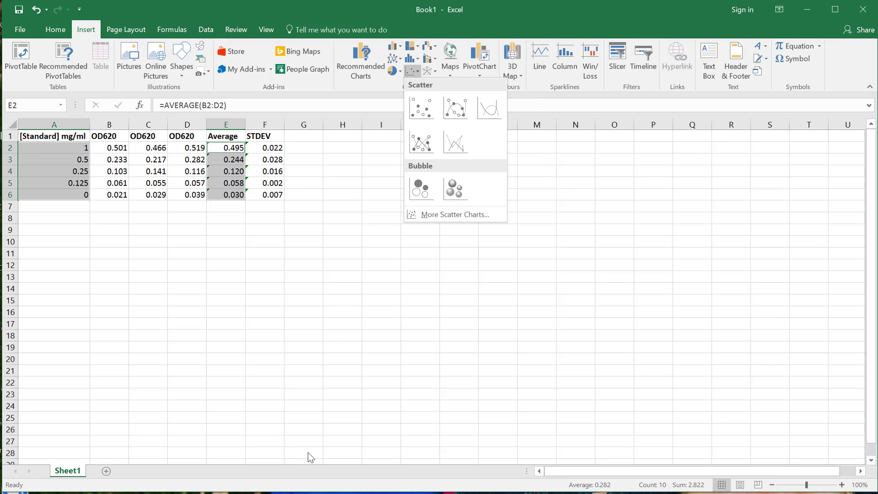
{"action": "left_click", "coordinate": [420, 109]}
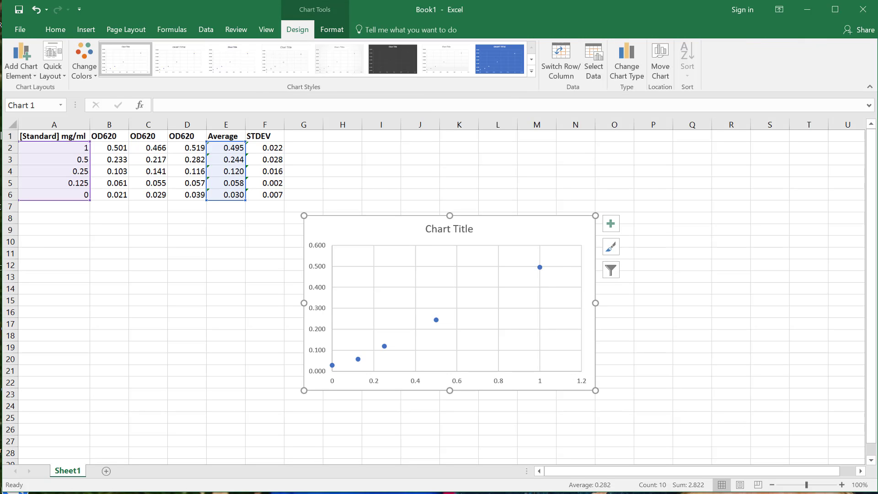
{"action": "left_click", "coordinate": [449, 232]}
{"action": "left_click", "coordinate": [540, 268]}
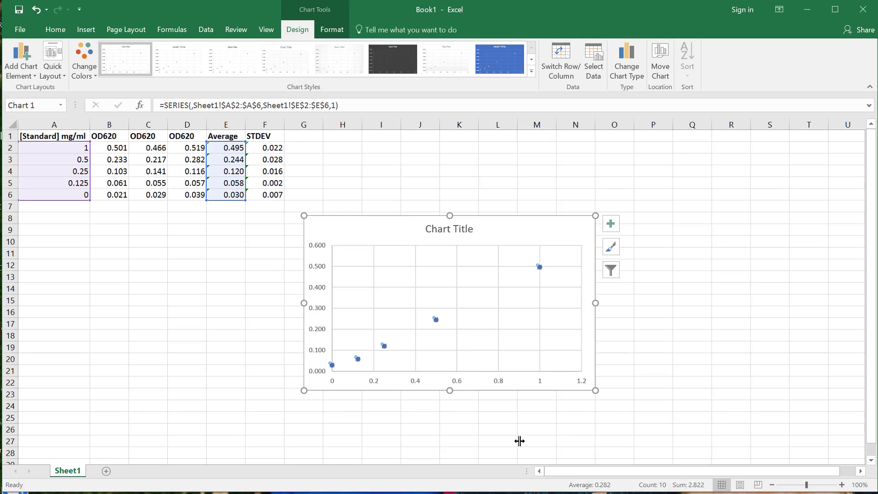
Add a linear trendline with its equation and R² label placed above the line's top end
{"action": "right_click", "coordinate": [435, 319]}
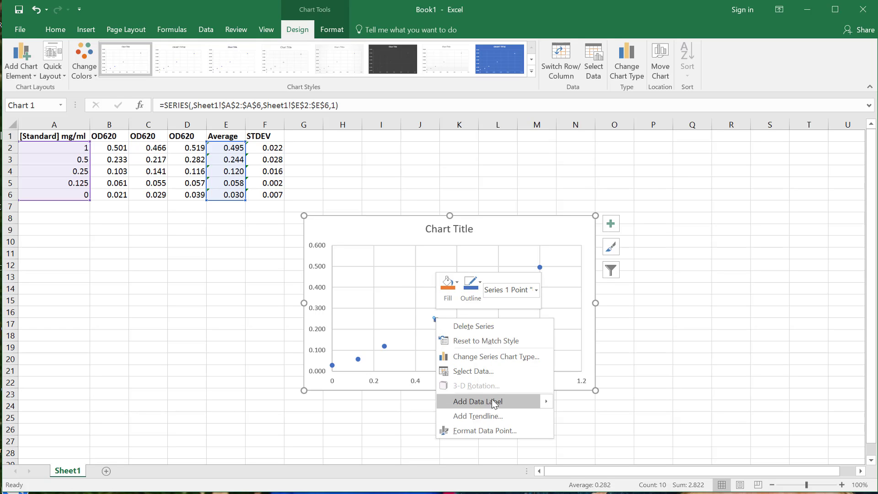
{"action": "left_click", "coordinate": [478, 416]}
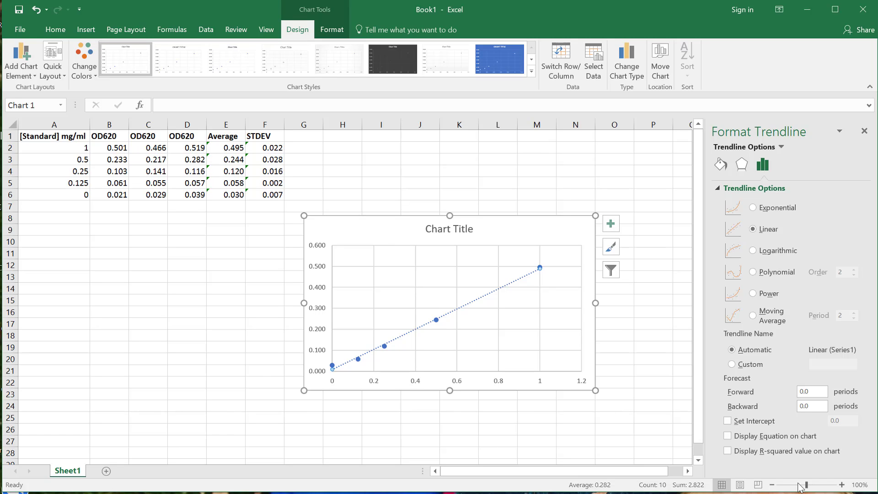
{"action": "left_click", "coordinate": [805, 436]}
{"action": "left_click_drag", "start_coordinate": [509, 269], "coordinate": [508, 251]}
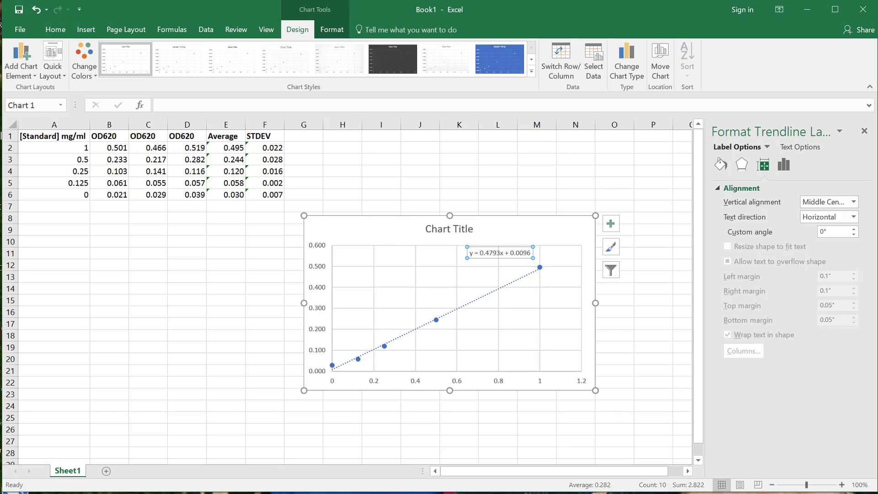
{"action": "left_click", "coordinate": [501, 286]}
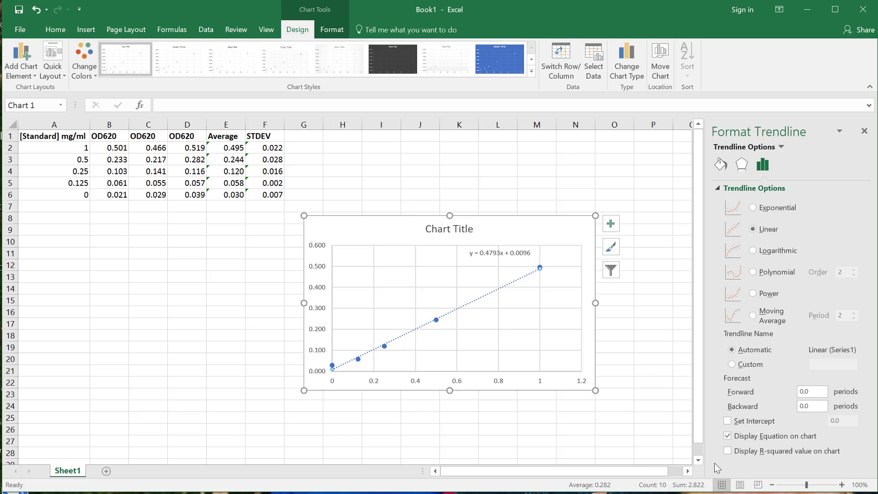
{"action": "left_click", "coordinate": [727, 452]}
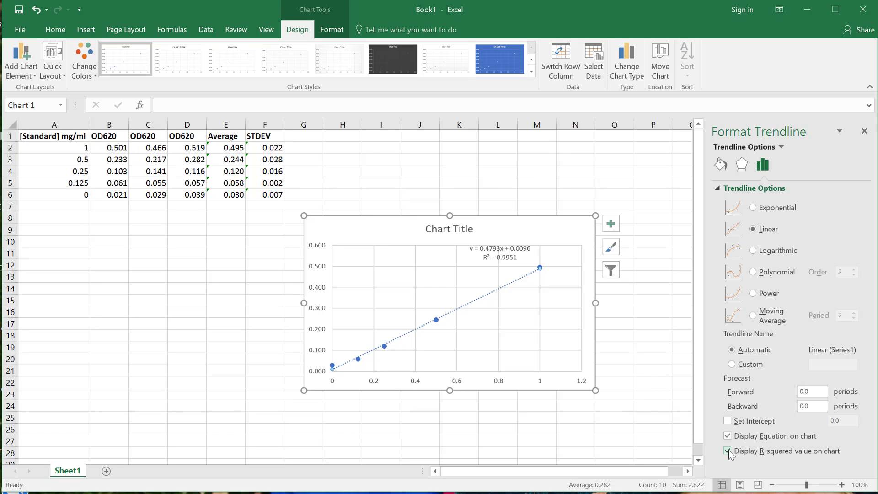
Nudge the trendline's equation and R² label a little lower on the chart
{"action": "left_click_drag", "start_coordinate": [510, 256], "coordinate": [505, 263]}
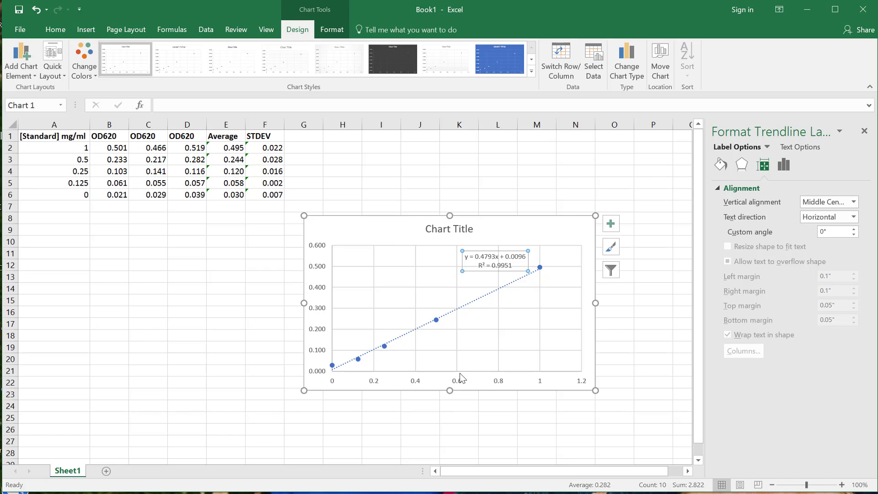
{"action": "left_click", "coordinate": [437, 320]}
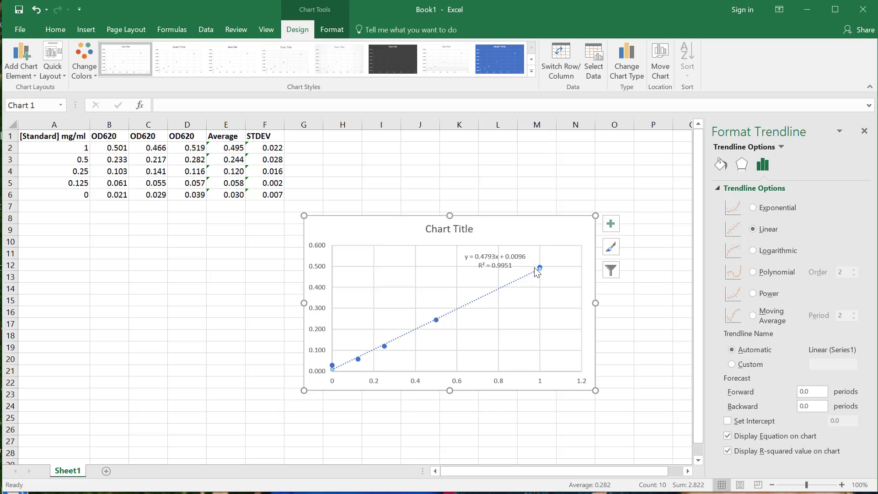
Add error bars to the chart, then delete the horizontal error bars
{"action": "left_click", "coordinate": [414, 342]}
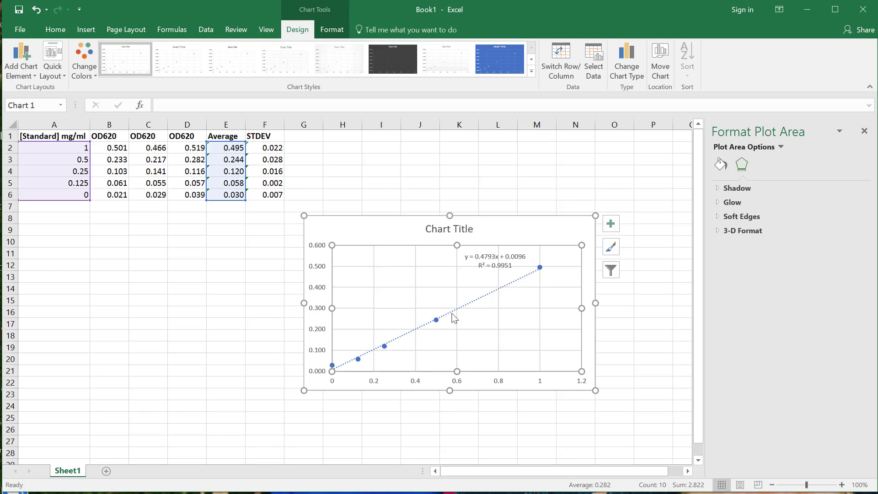
{"action": "left_click", "coordinate": [611, 224]}
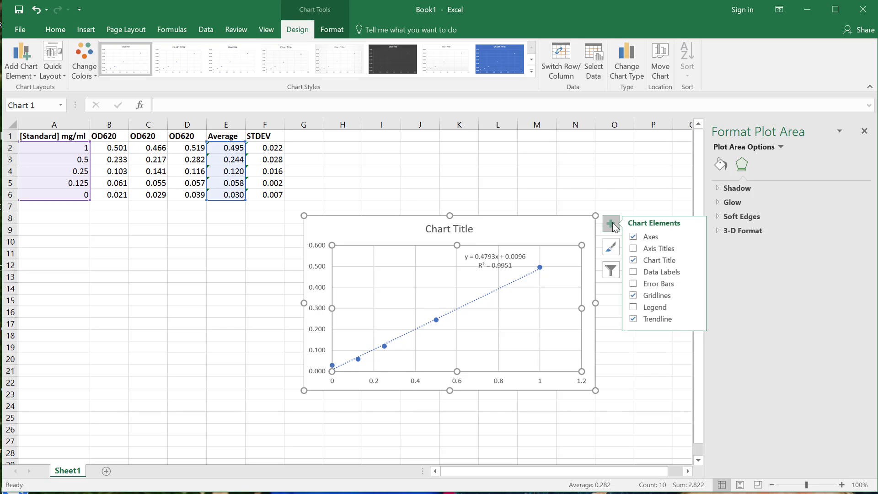
{"action": "left_click", "coordinate": [677, 284]}
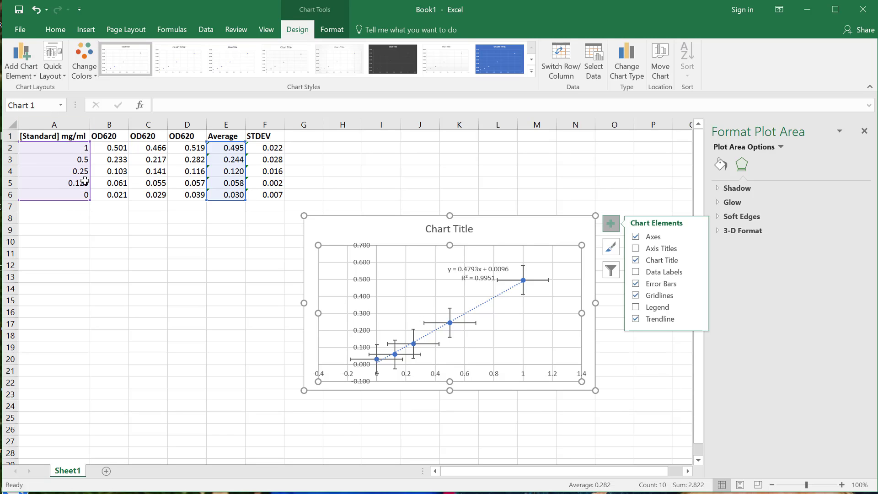
{"action": "left_click", "coordinate": [539, 282]}
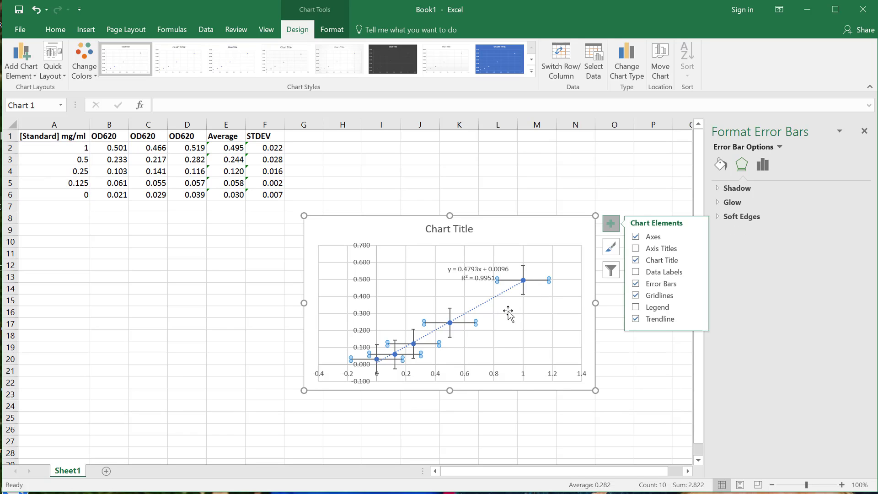
{"action": "key", "text": "Delete"}
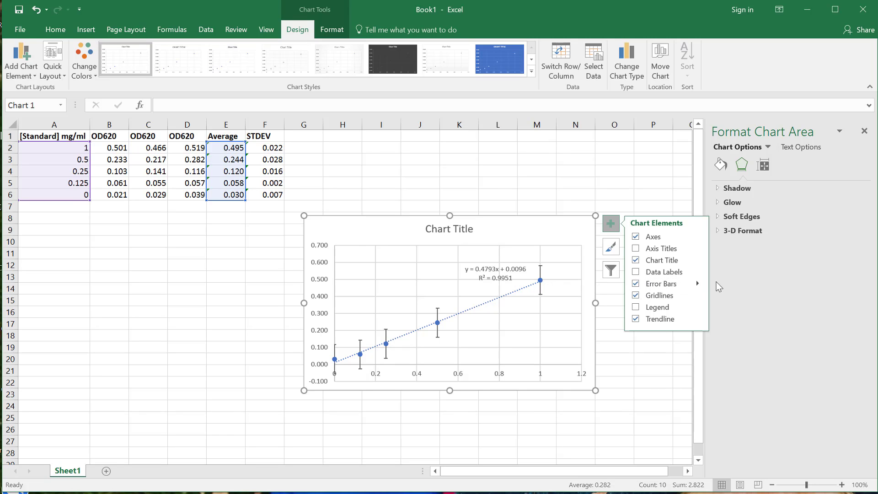
Open the Format Error Bars pane through the Error Bars More Options entry
{"action": "left_click", "coordinate": [698, 285]}
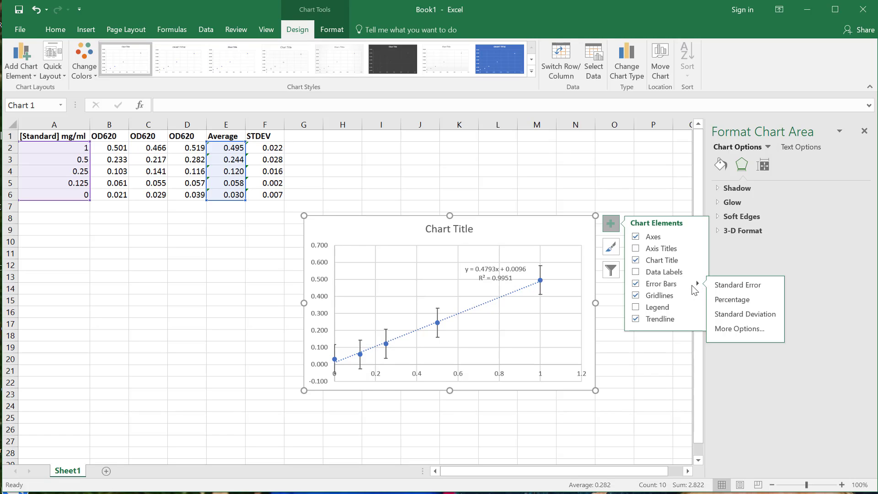
{"action": "left_click", "coordinate": [735, 328]}
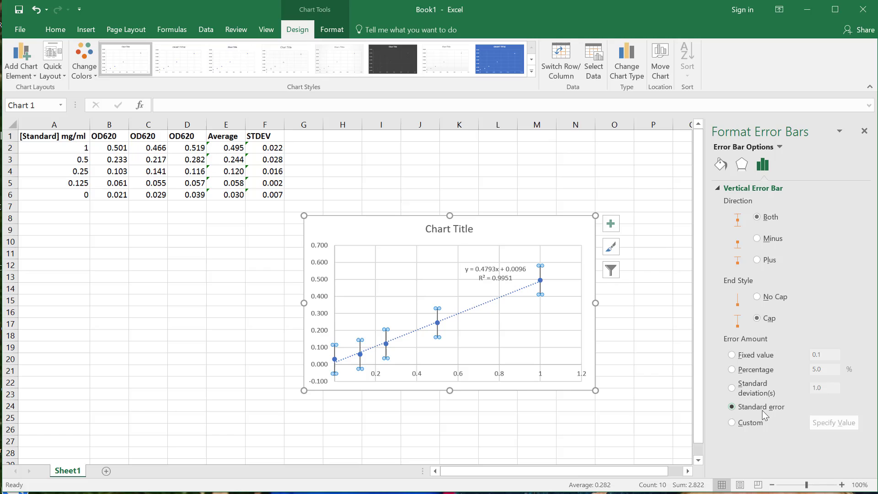
Set custom error amounts of =Sheet1!$F$2:$F$6 for both positive and negative values
{"action": "left_click", "coordinate": [742, 424]}
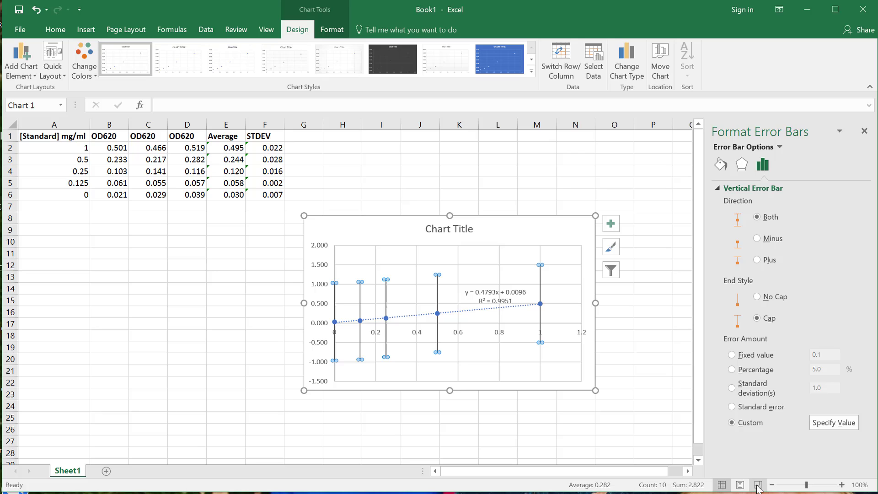
{"action": "left_click", "coordinate": [846, 423]}
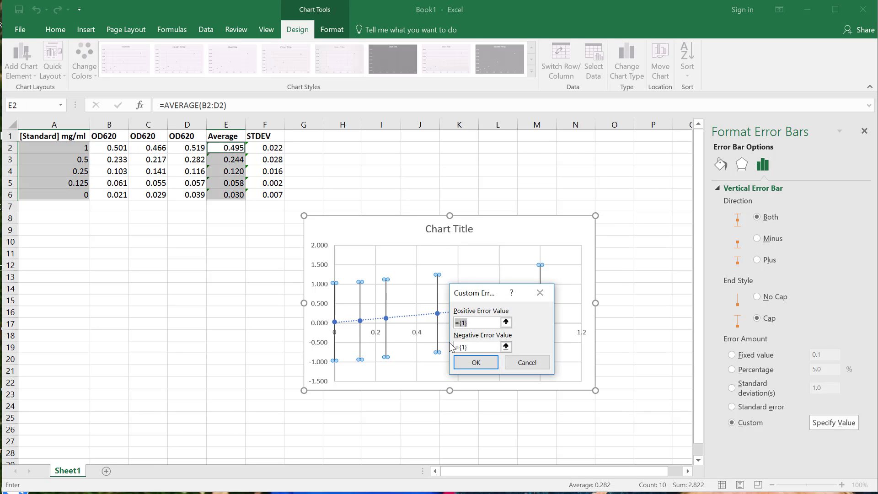
{"action": "left_click", "coordinate": [506, 323]}
{"action": "left_click_drag", "start_coordinate": [266, 149], "coordinate": [268, 194]}
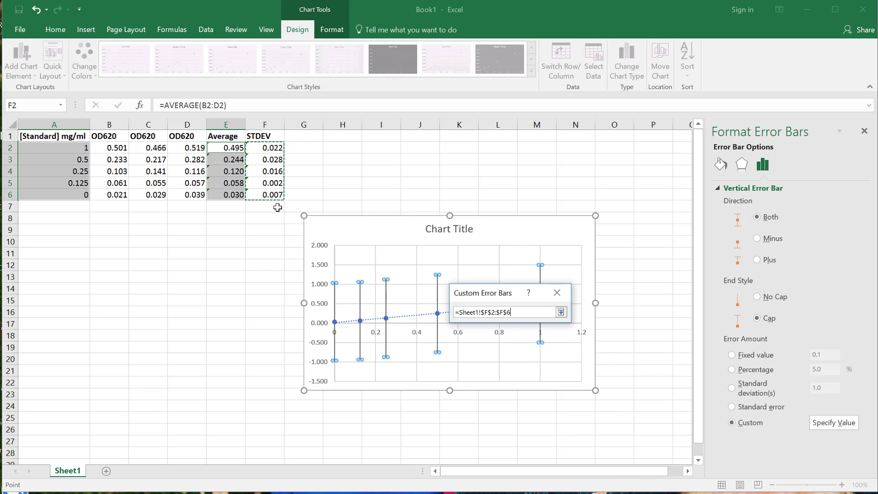
{"action": "left_click", "coordinate": [561, 313]}
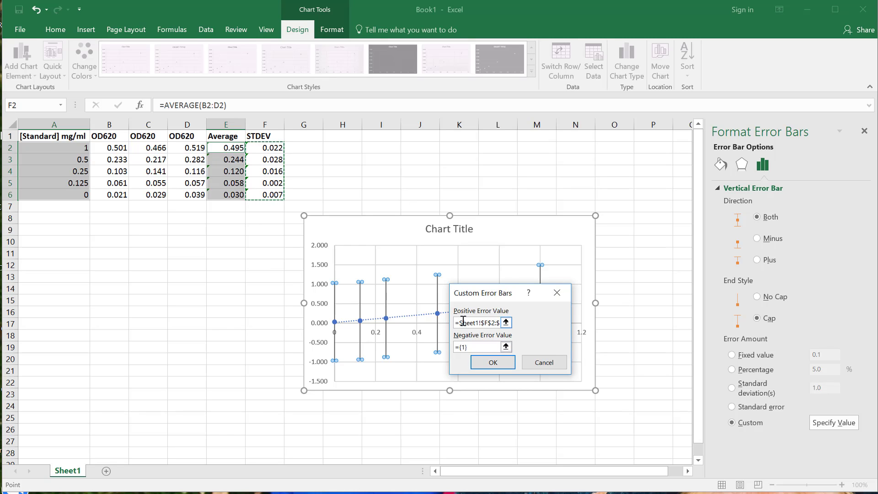
{"action": "left_click", "coordinate": [506, 348]}
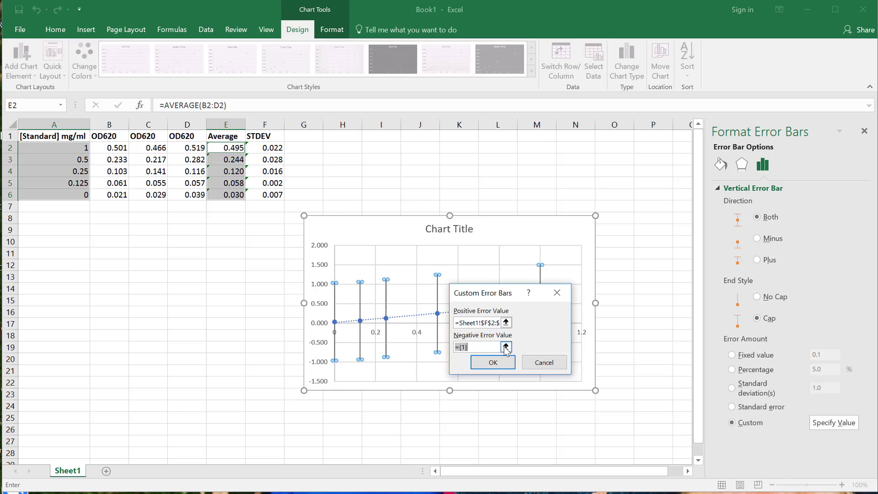
{"action": "left_click_drag", "start_coordinate": [265, 147], "coordinate": [265, 194]}
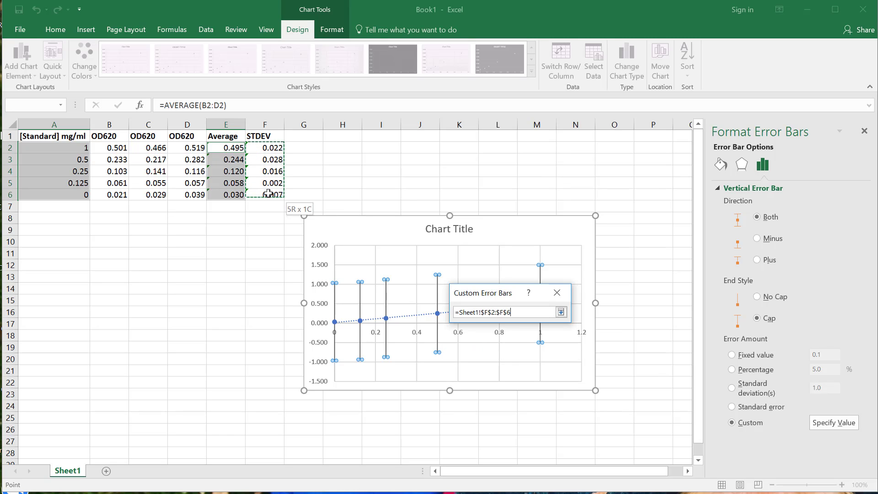
{"action": "left_click", "coordinate": [562, 313]}
{"action": "left_click", "coordinate": [499, 364]}
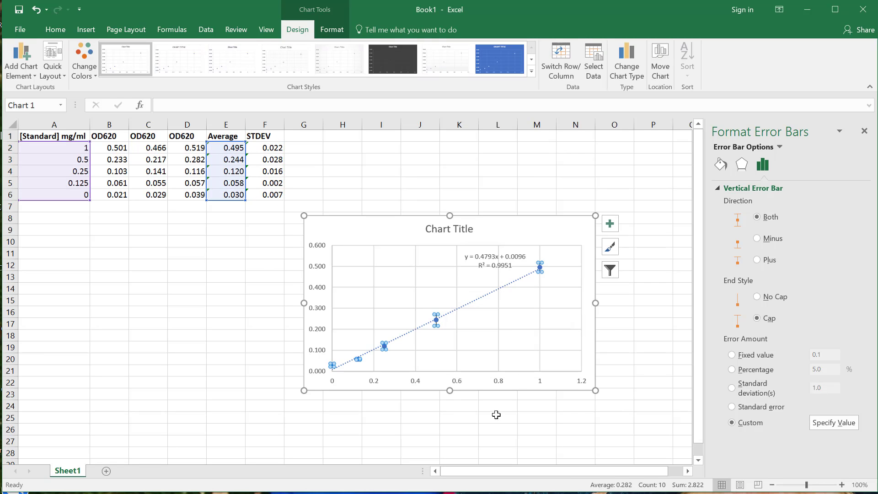
{"action": "left_click", "coordinate": [522, 321]}
{"action": "left_click", "coordinate": [546, 421]}
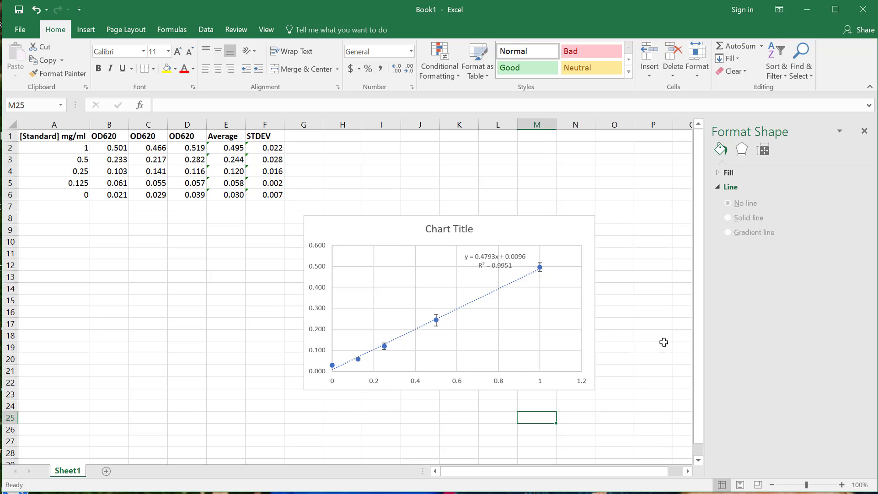
{"action": "left_click", "coordinate": [437, 327]}
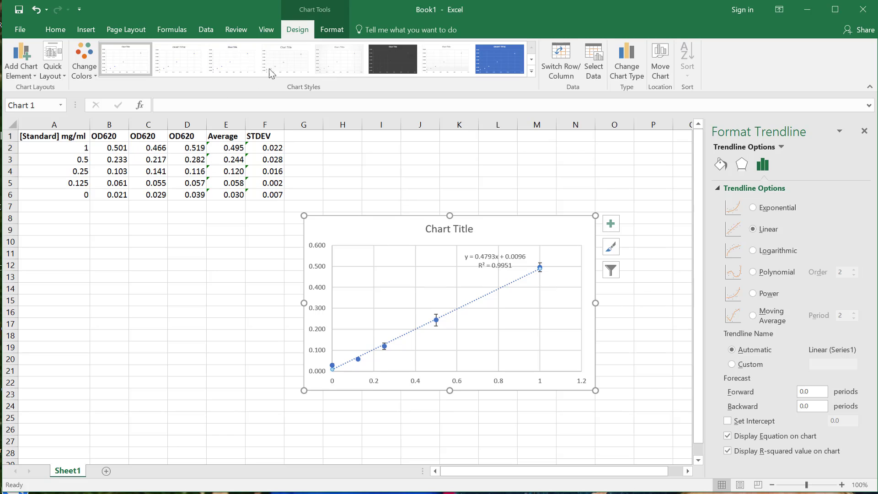
{"action": "left_click", "coordinate": [332, 30]}
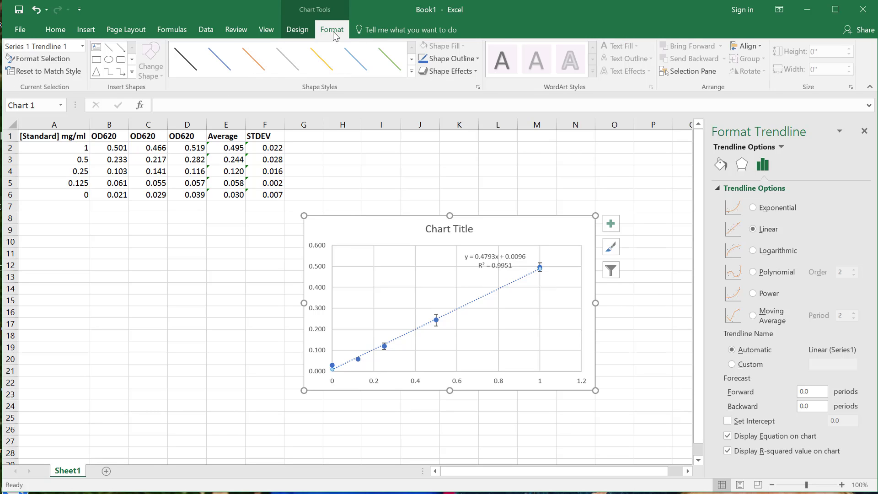
{"action": "left_click", "coordinate": [287, 35]}
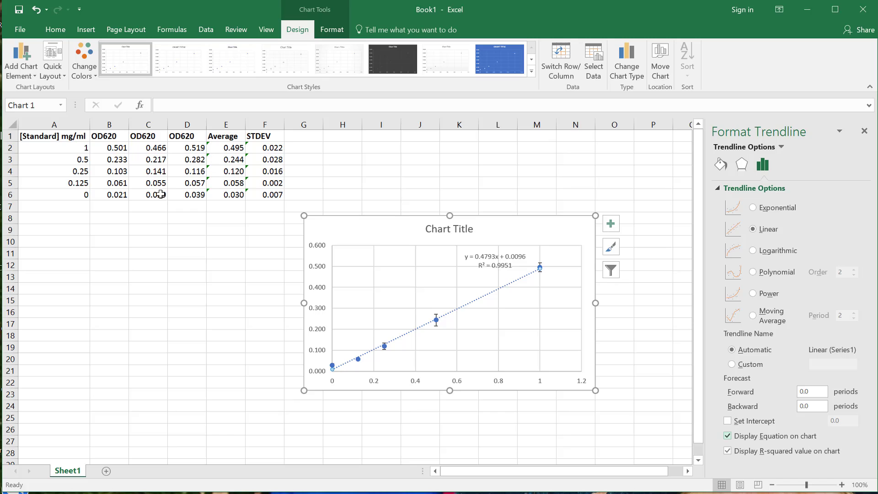
{"action": "left_click", "coordinate": [32, 77]}
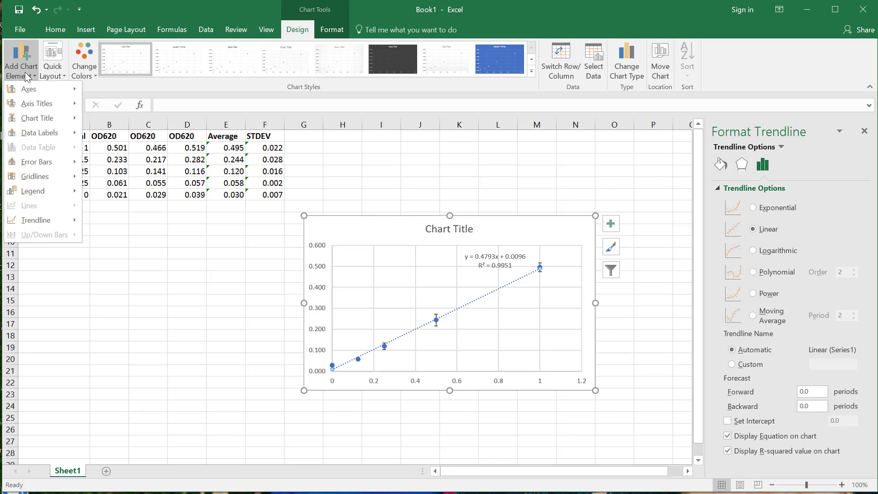
{"action": "mouse_move", "coordinate": [33, 162]}
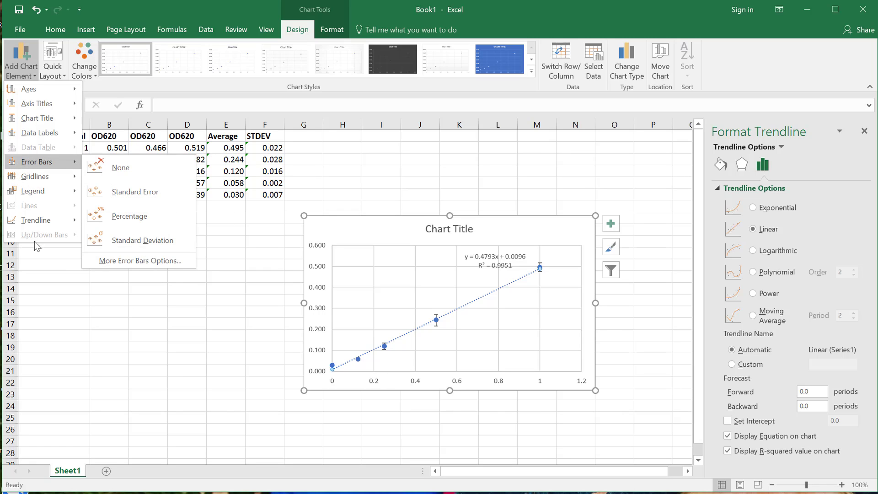
{"action": "left_click", "coordinate": [119, 262]}
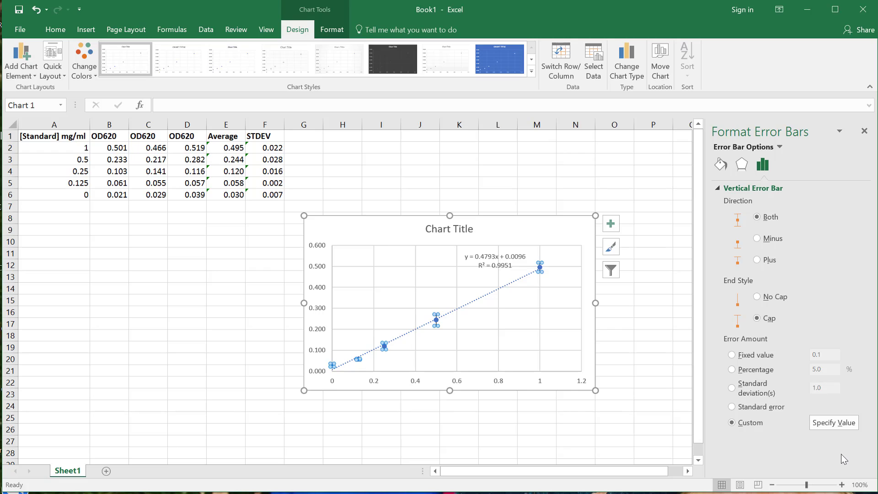
{"action": "left_click", "coordinate": [501, 231]}
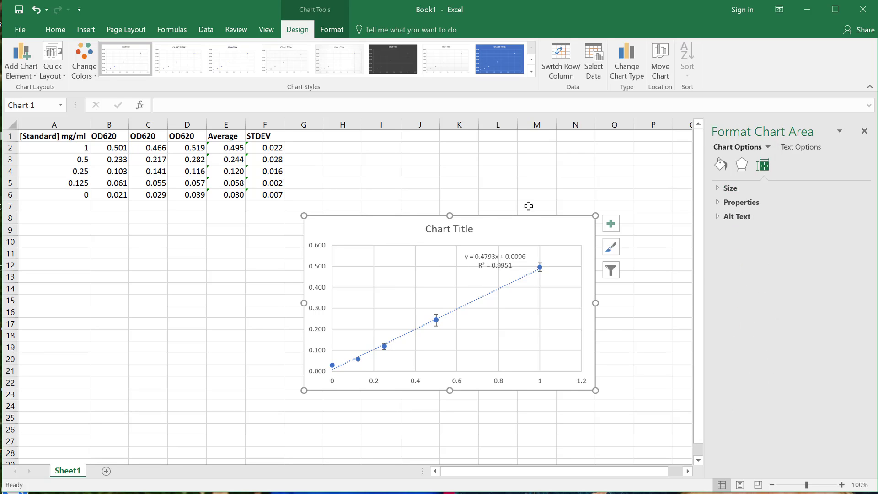
Move the chart left and up beneath the data table across columns A–H
{"action": "left_click_drag", "start_coordinate": [517, 226], "coordinate": [250, 236]}
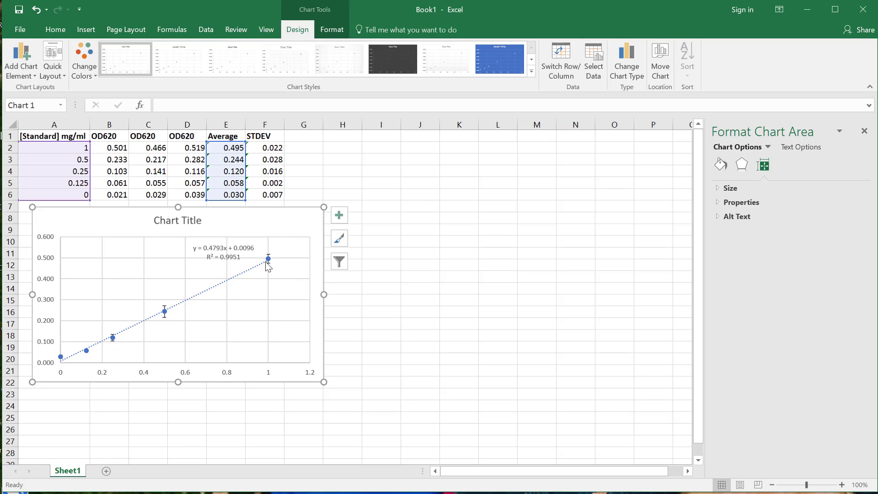